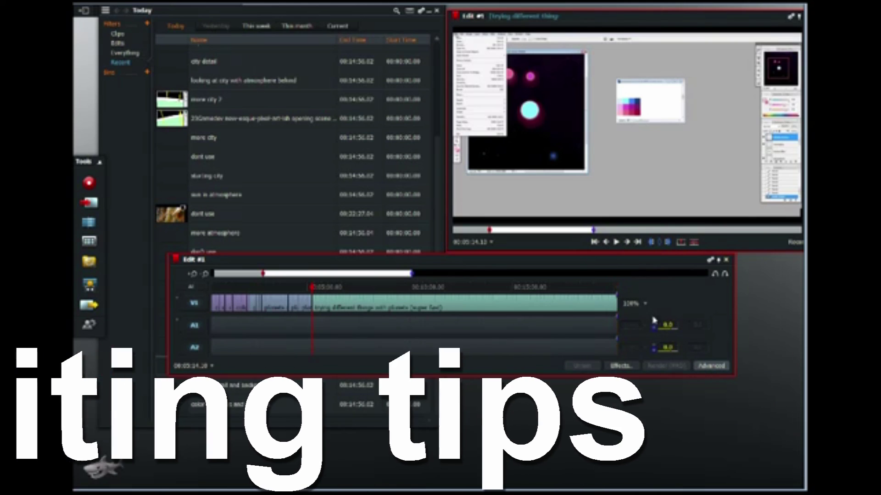
- Set the speed of the marked final "trying different things with planets (super fast)" segment on V1 to 400%
left_click(644, 303)
left_click(630, 415)
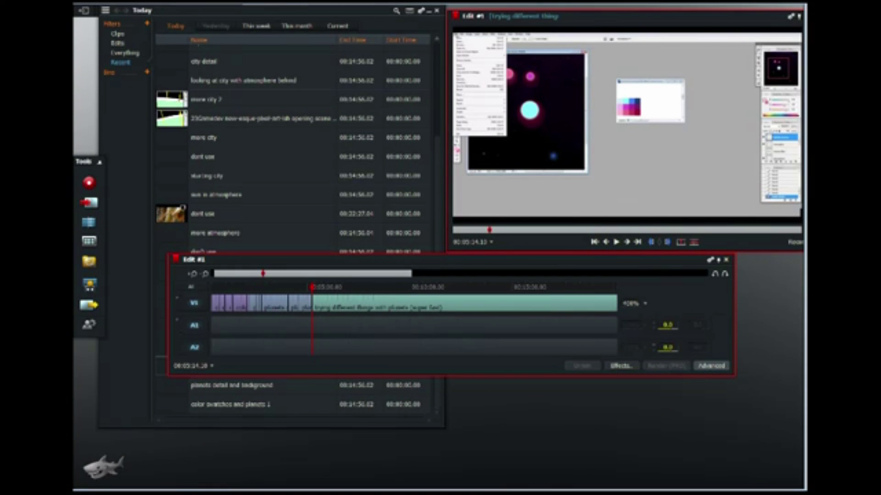
- Mark the V1 stretch from about 00:05:19.05 to 00:05:23.07 and delete it from the edit
left_click_drag(315, 288, 318, 292)
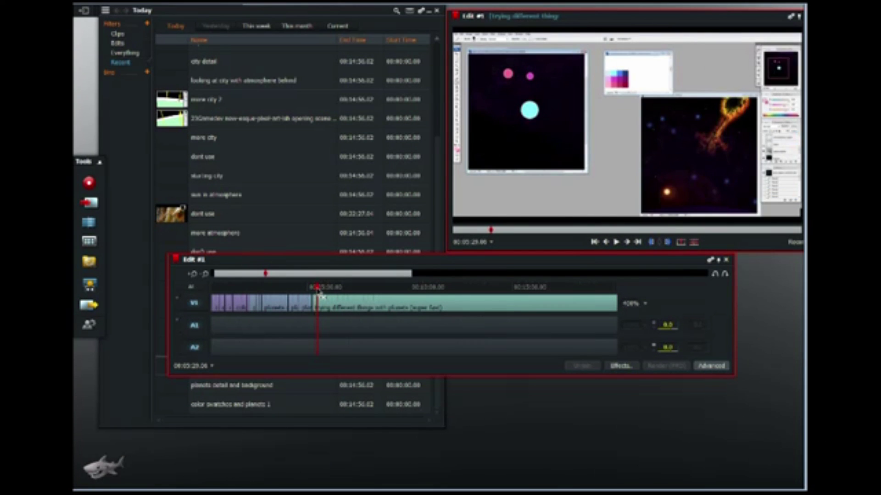
left_click(596, 243)
key("a")
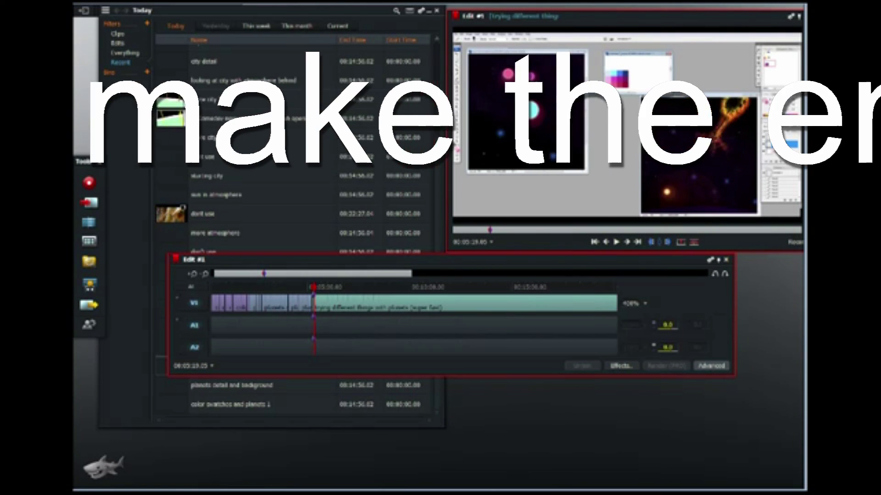
left_click(651, 242)
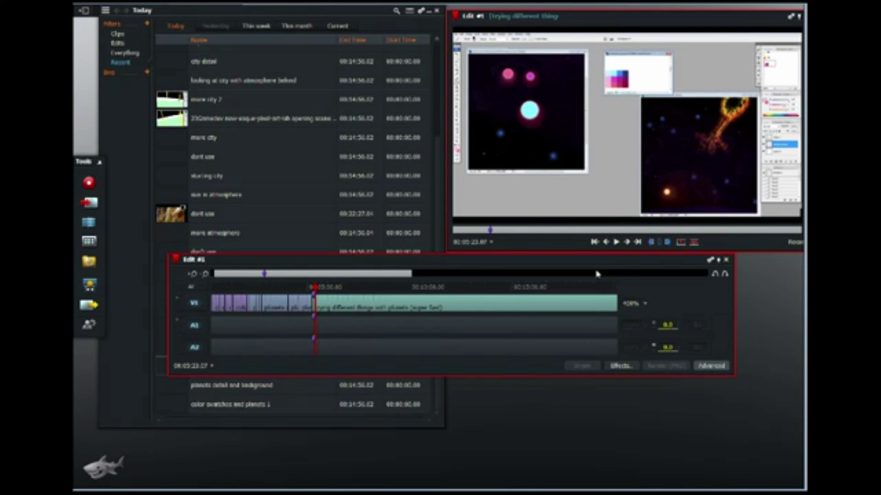
- Mark the footage from 00:05:19.05 to the end of the edit and set its speed to 500%
left_click(638, 242)
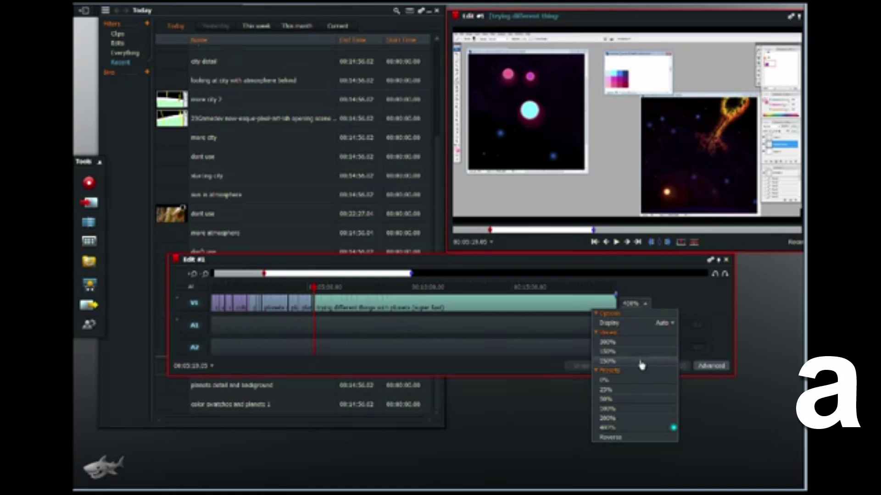
left_click(644, 304)
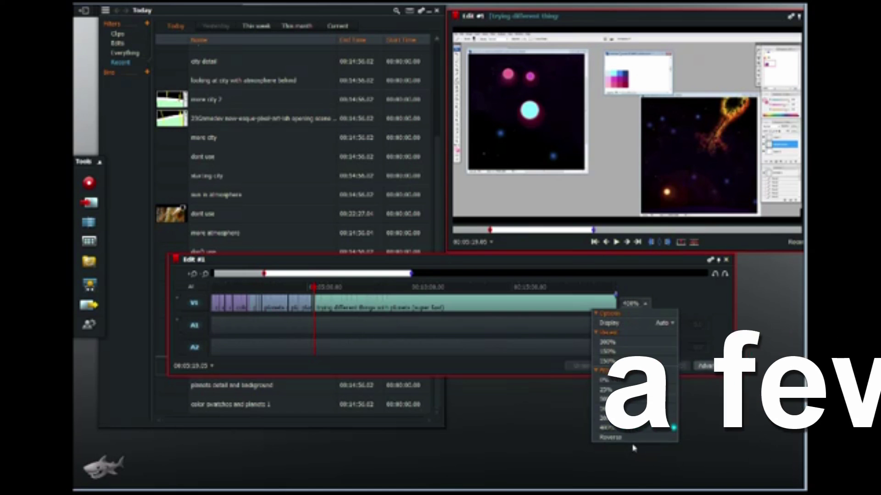
left_click(629, 366)
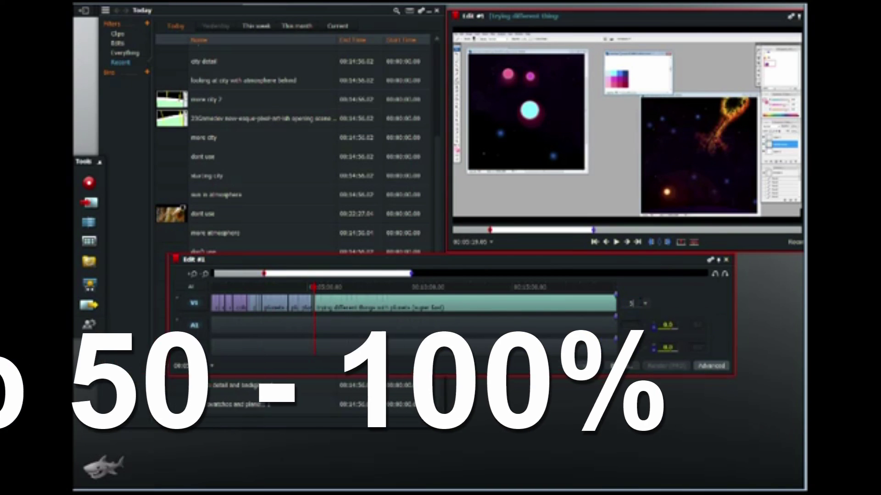
- Play ahead to 00:05:29.17, mark from there to the end, and set that footage's speed to 700%
left_click(616, 243)
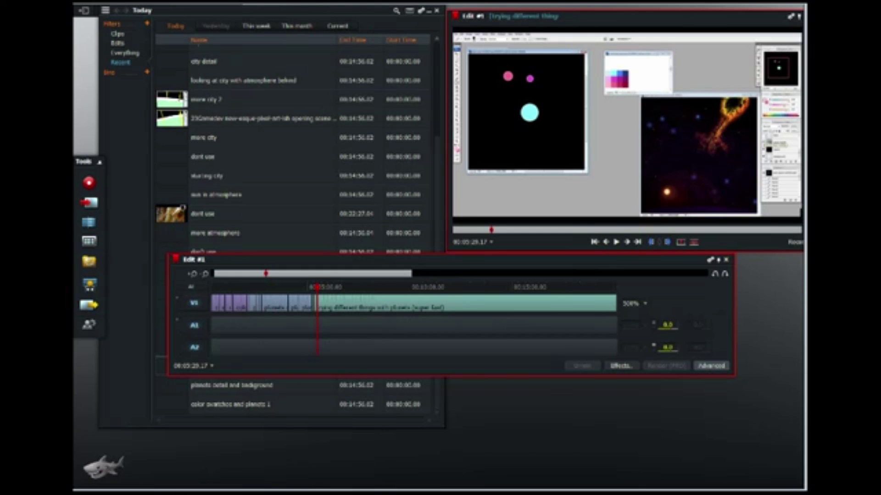
left_click(638, 241)
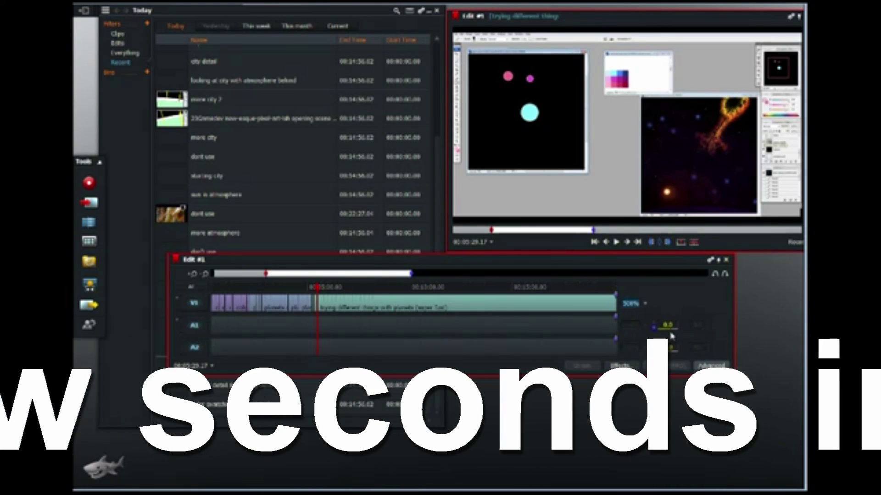
left_click(659, 242)
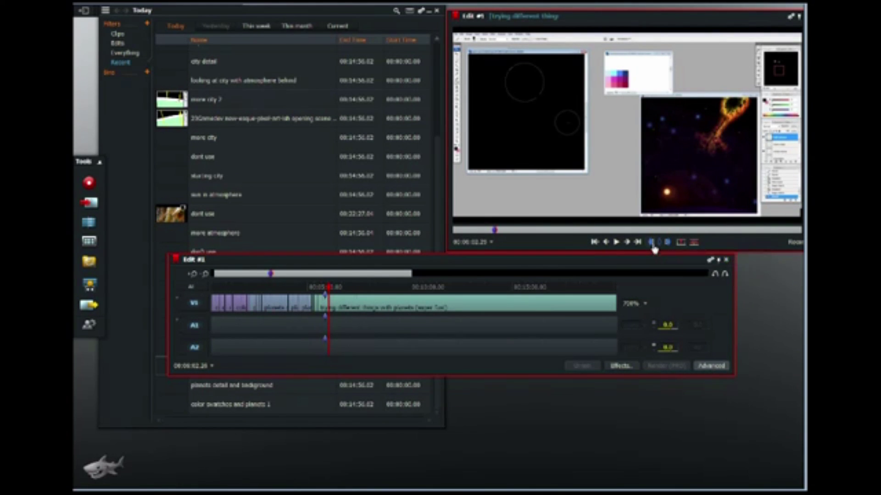
- Delete the marked V1 stretch ending at 00:06:02.26 and move the playhead to about 00:07:05.22
left_click(329, 295)
left_click(351, 293)
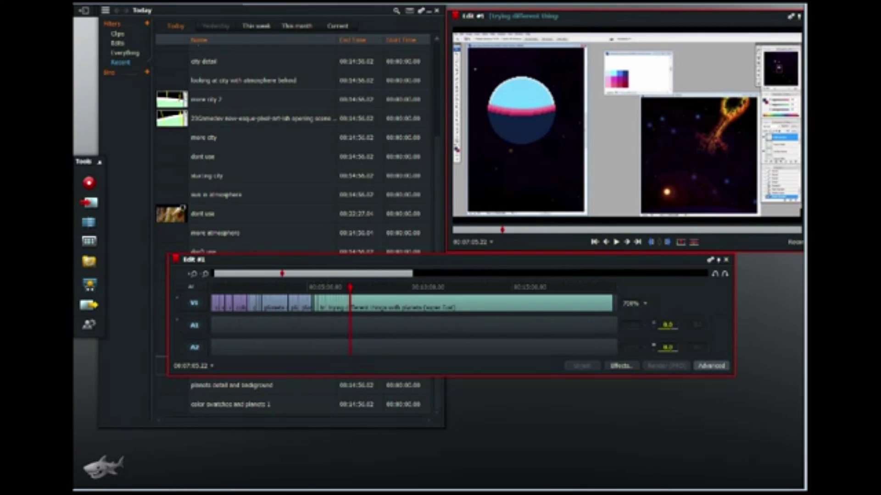
- Mark the last planets segment on V1 through to its end point and set its speed to 400%
key("j")
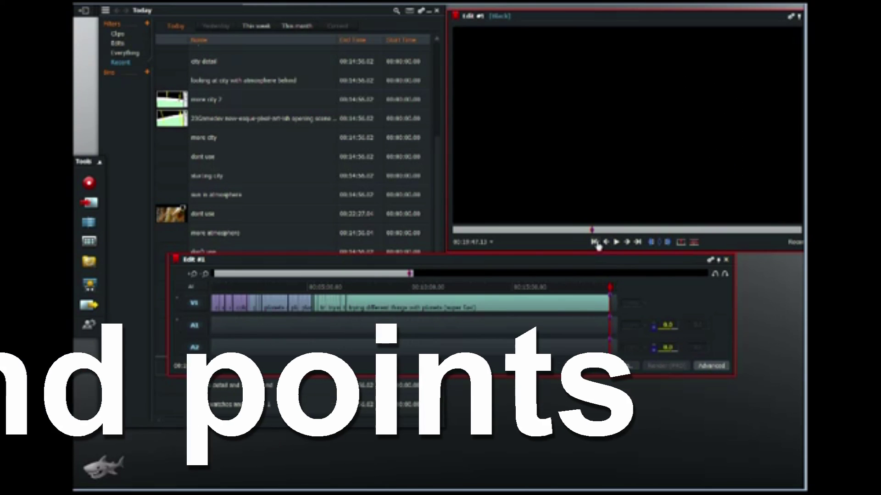
key("o")
left_click(646, 304)
left_click(606, 361)
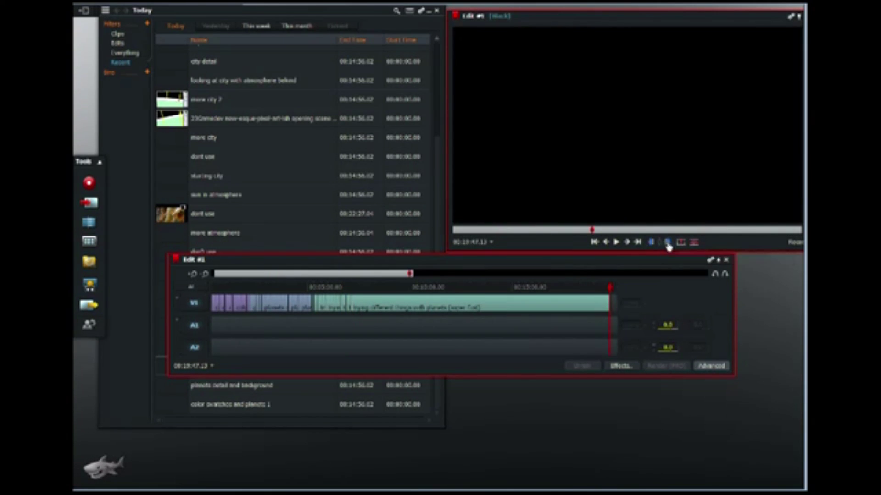
left_click(667, 242)
left_click(642, 304)
left_click(662, 427)
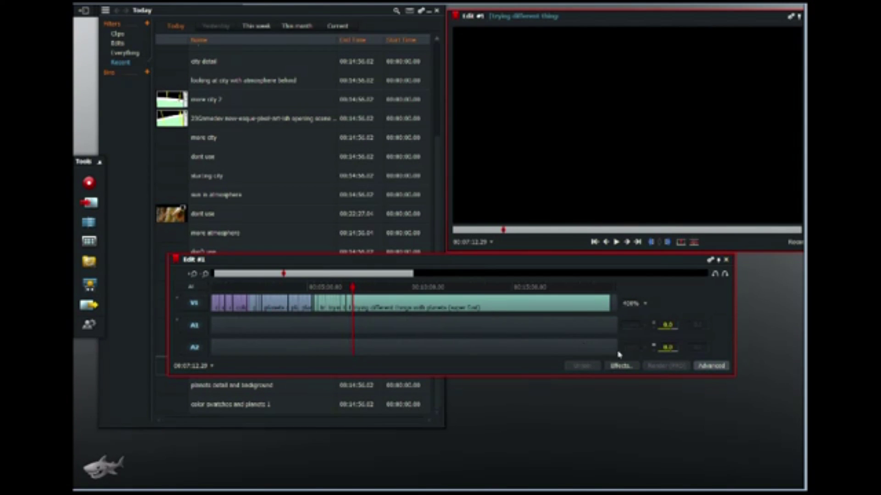
- Mark everything from 00:07:12.29 to the end of the edit and delete it
left_click(637, 241)
left_click(667, 241)
left_click(695, 244)
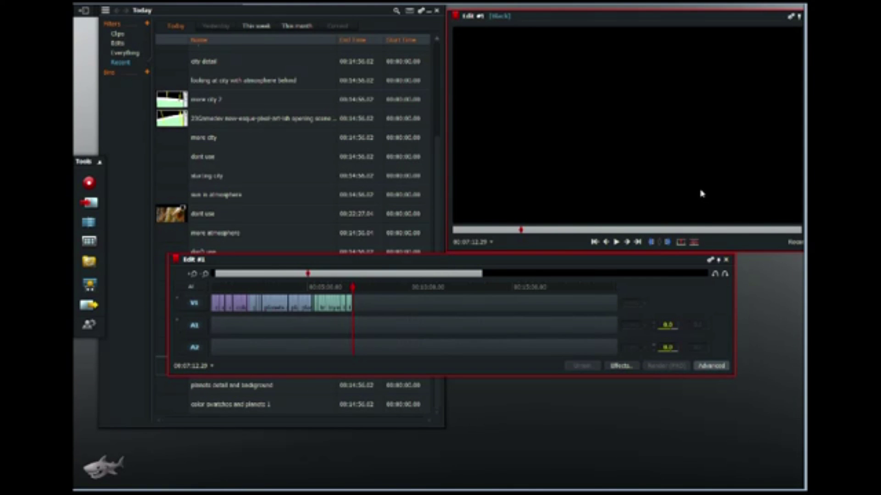
- Add a 30-frame Dissolve centred on the cut between the "trying different things" and "fixing planets" clips, and play it back
left_click(302, 287)
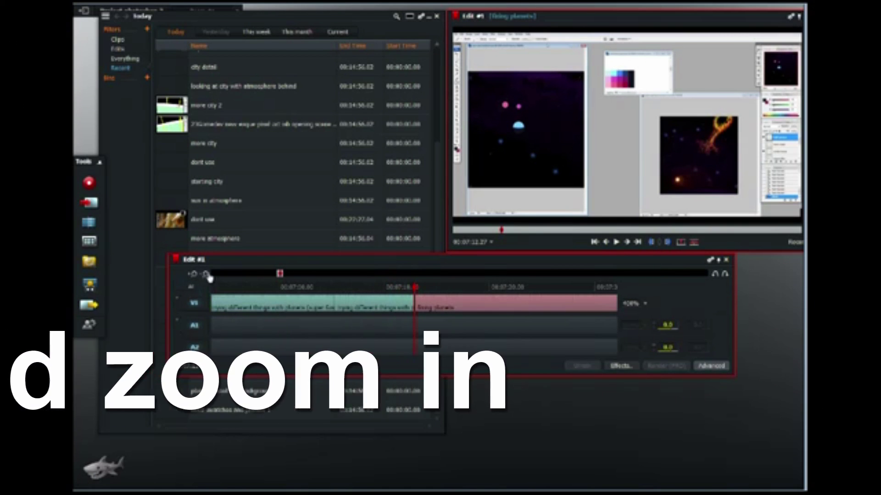
left_click(208, 276)
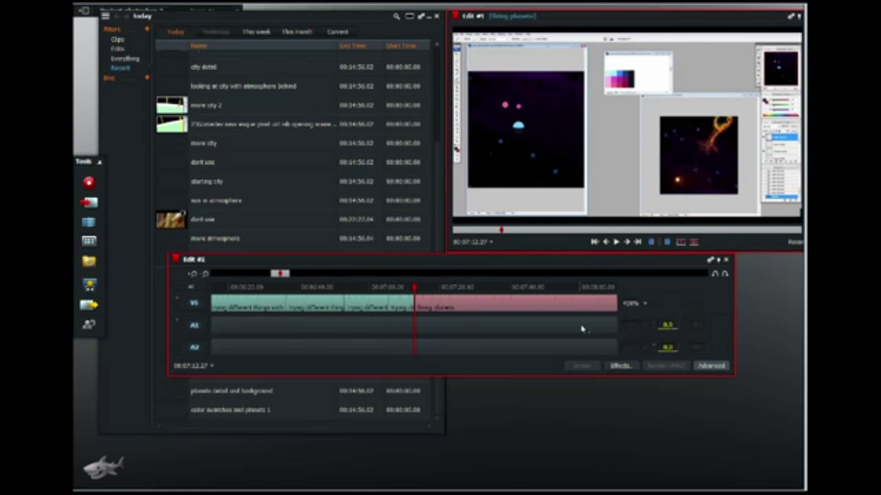
right_click(415, 308)
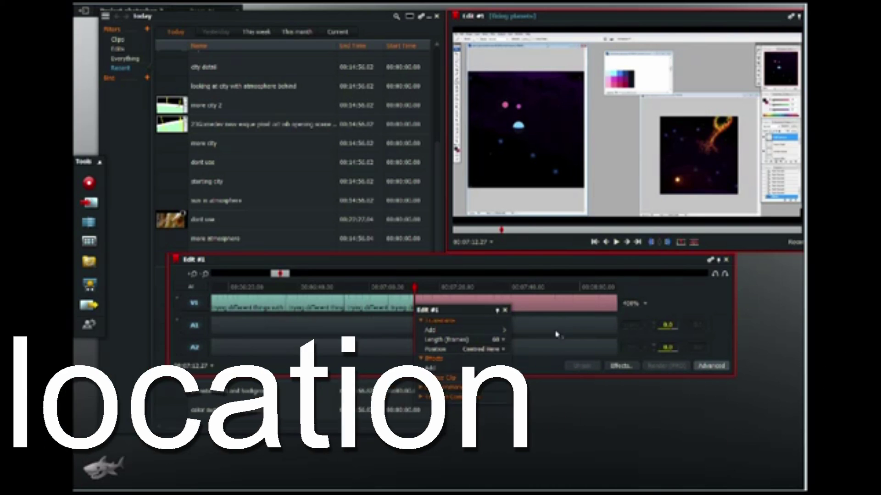
left_click(502, 340)
left_click(499, 380)
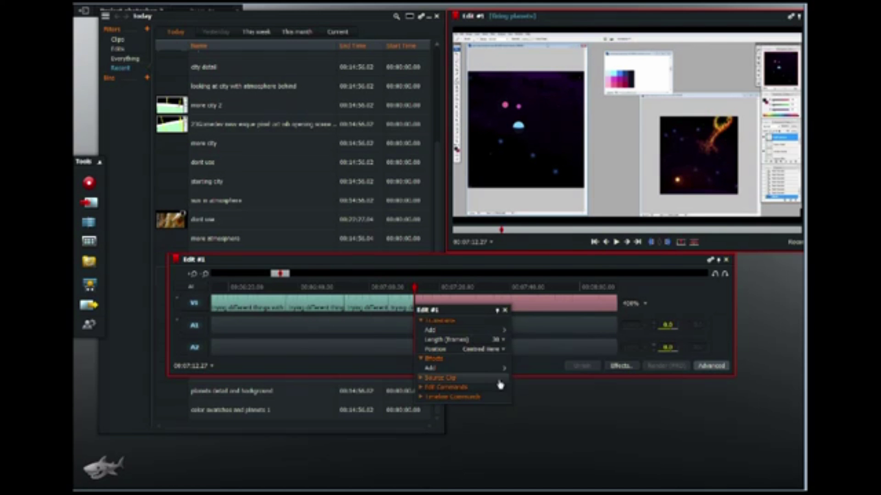
left_click(505, 331)
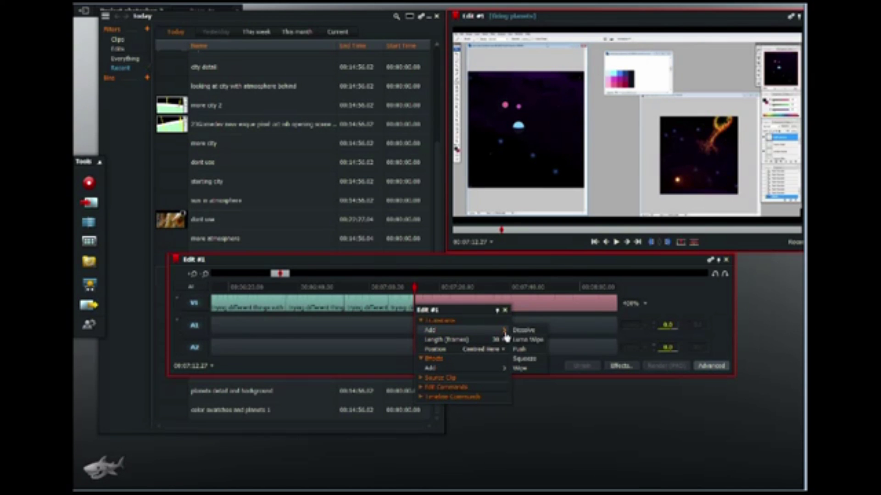
left_click(526, 339)
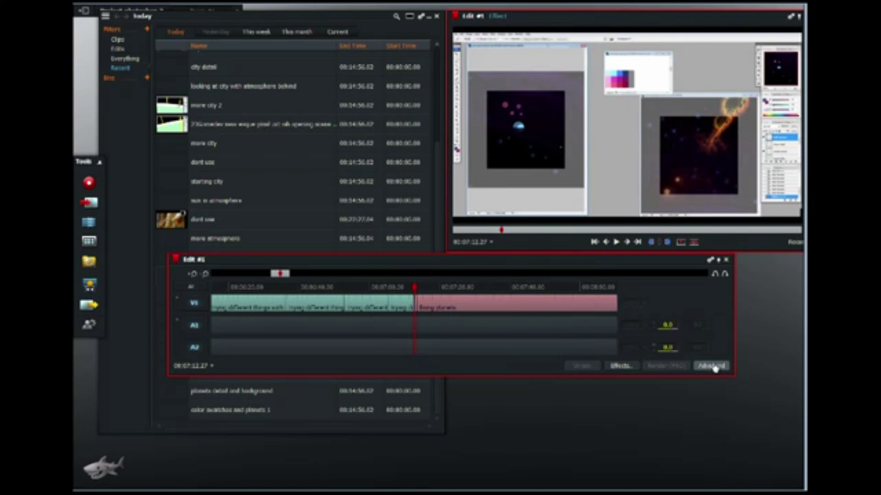
left_click(406, 287)
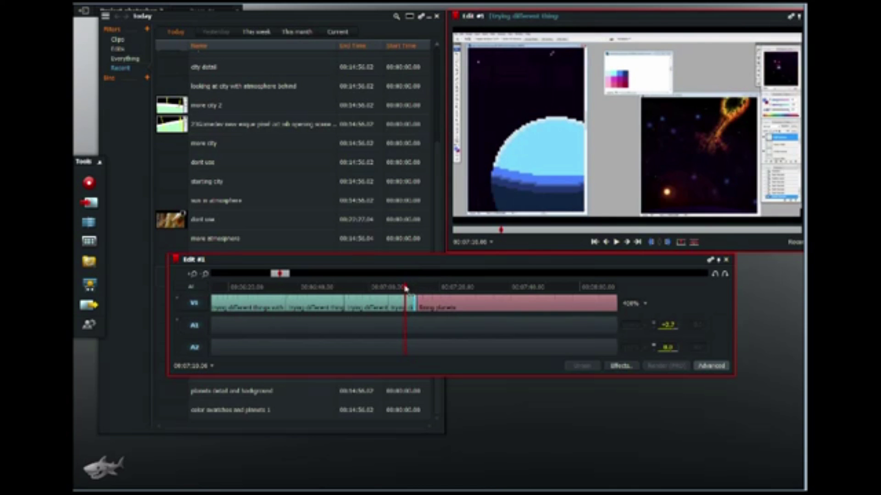
left_click(617, 242)
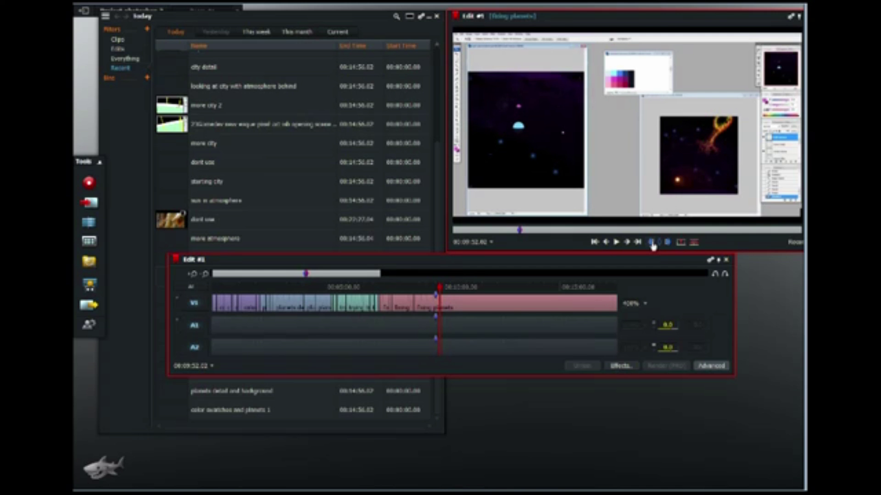
- Delete the stretch of the "fixing planets" clip between 00:09:44.17 and 00:09:52.02
left_click(652, 243)
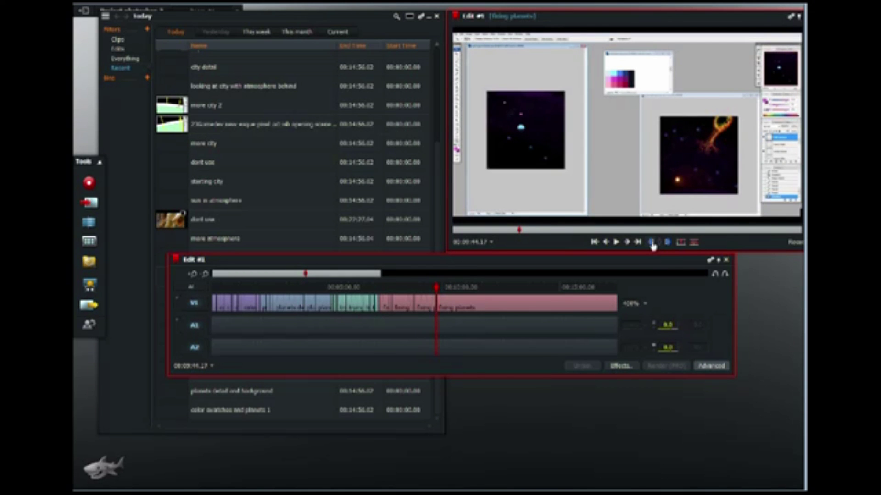